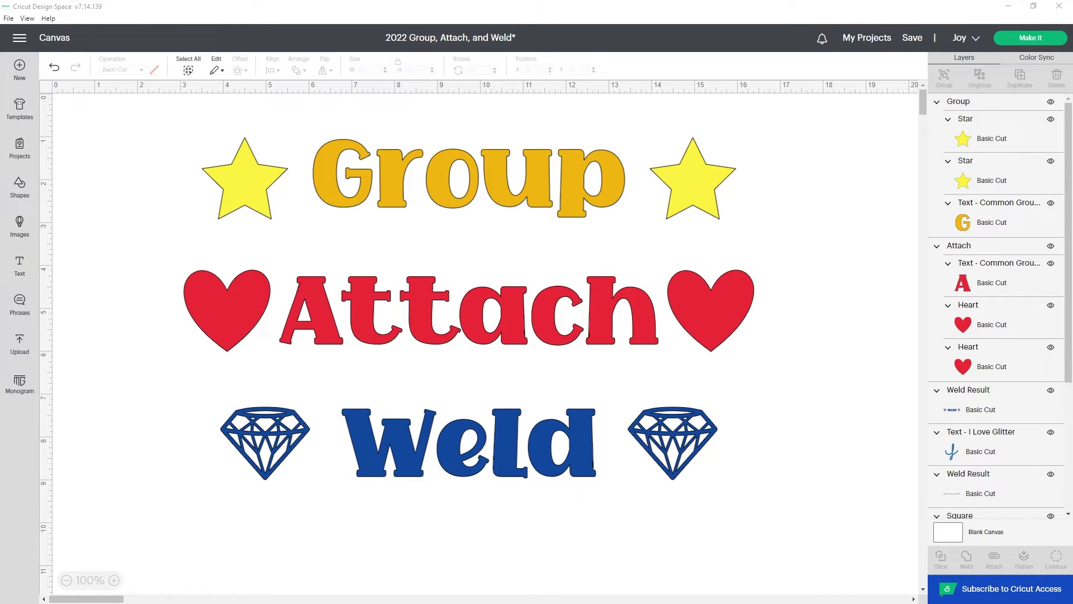
Hide the Group stars, Attach hearts and Weld Result sample sets, leaving the red octagon and stick.
{"action": "left_click", "coordinate": [958, 101]}
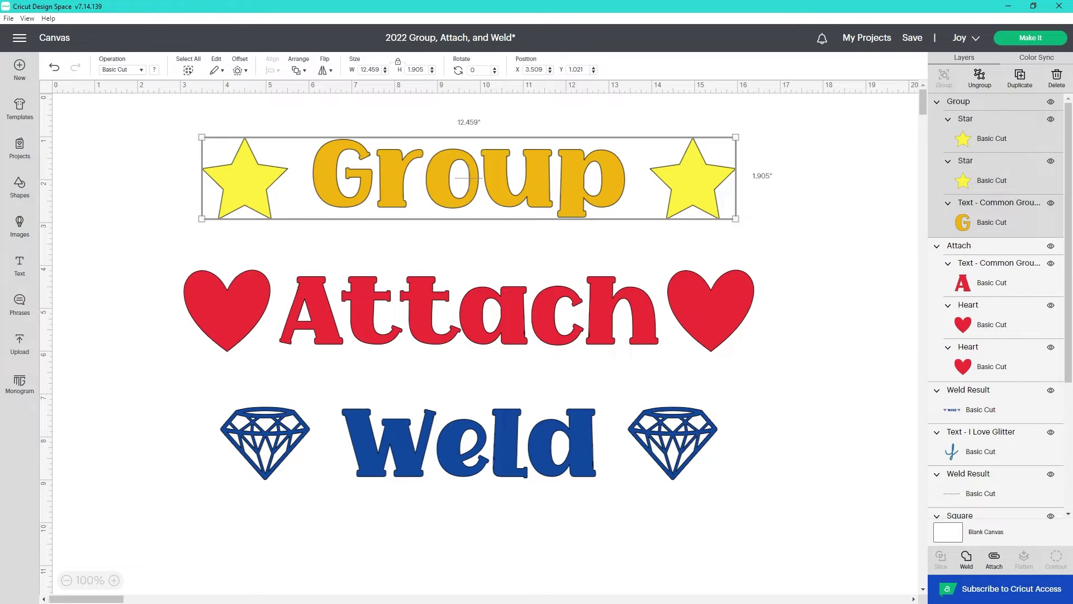
{"action": "left_click", "coordinate": [470, 312]}
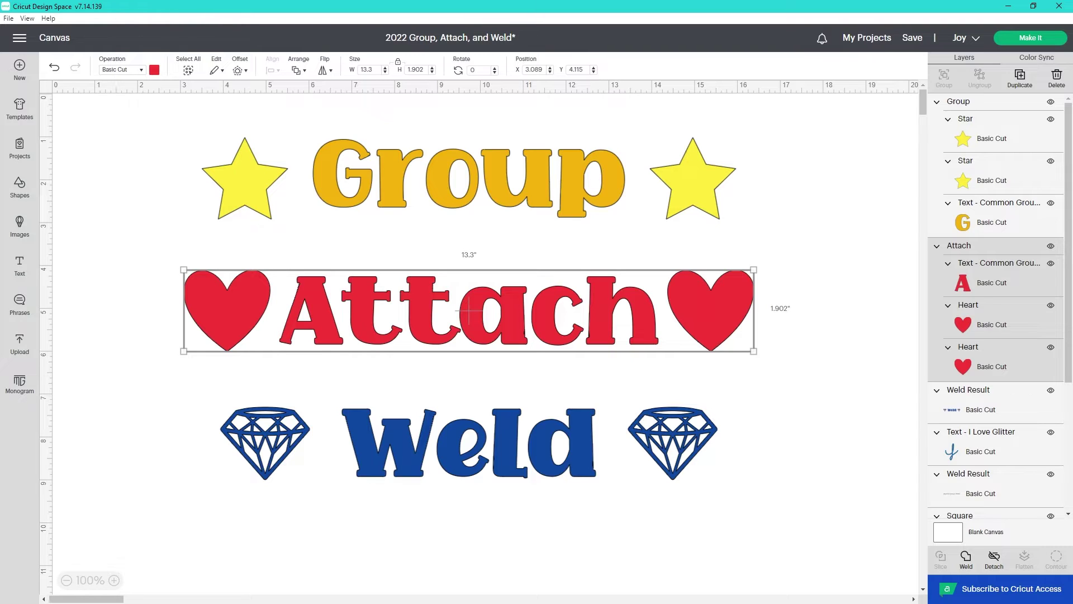
{"action": "left_click", "coordinate": [468, 443]}
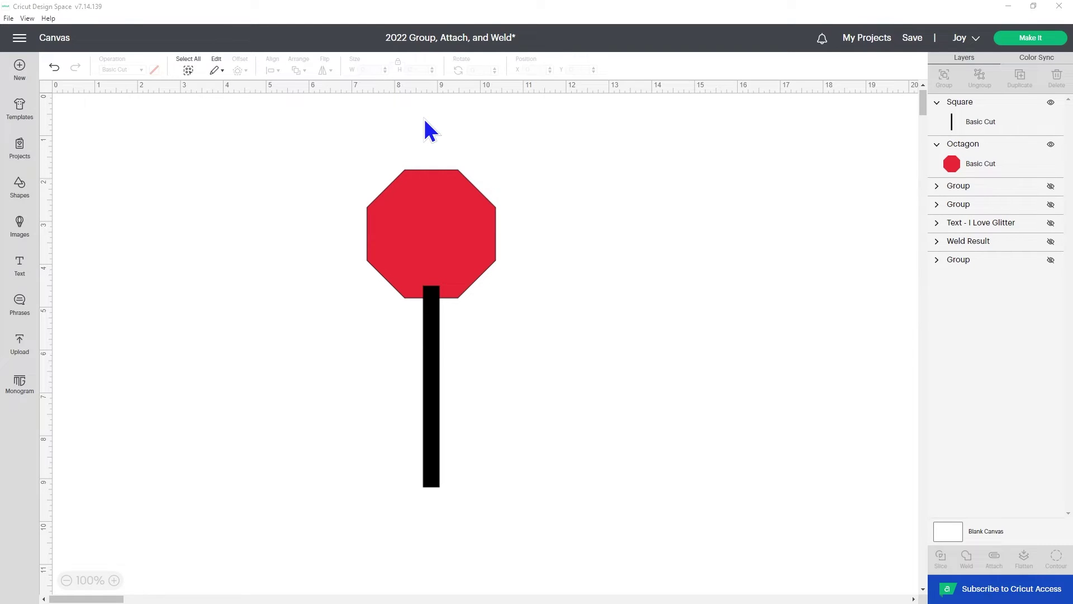
Move the red octagon on its own and resize it to 3.196 inches square.
{"action": "left_click", "coordinate": [436, 241]}
{"action": "left_click_drag", "start_coordinate": [424, 228], "coordinate": [443, 204]}
{"action": "mouse_move", "coordinate": [497, 291]}
{"action": "left_mouse_down"}
{"action": "mouse_move", "coordinate": [543, 334]}
{"action": "mouse_move", "coordinate": [503, 300]}
{"action": "left_mouse_up"}
{"action": "left_click", "coordinate": [358, 183]}
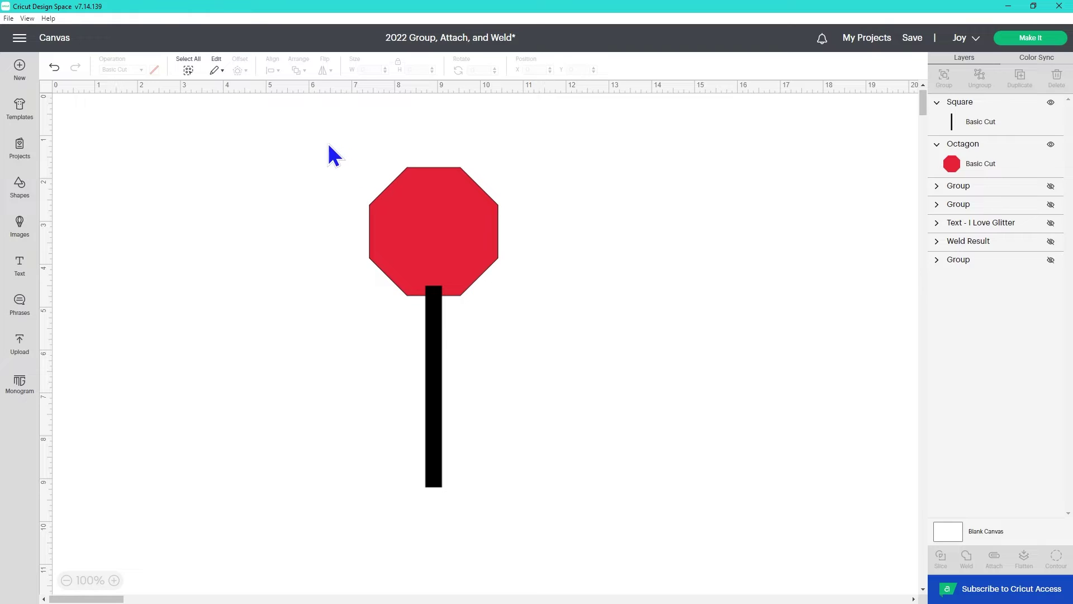
Move the octagon and stick to the upper left and size them to about 3.028 × 7.521 inches.
{"action": "left_click_drag", "start_coordinate": [327, 142], "coordinate": [635, 547]}
{"action": "left_click_drag", "start_coordinate": [444, 207], "coordinate": [195, 168]}
{"action": "left_click_drag", "start_coordinate": [249, 448], "coordinate": [245, 416]}
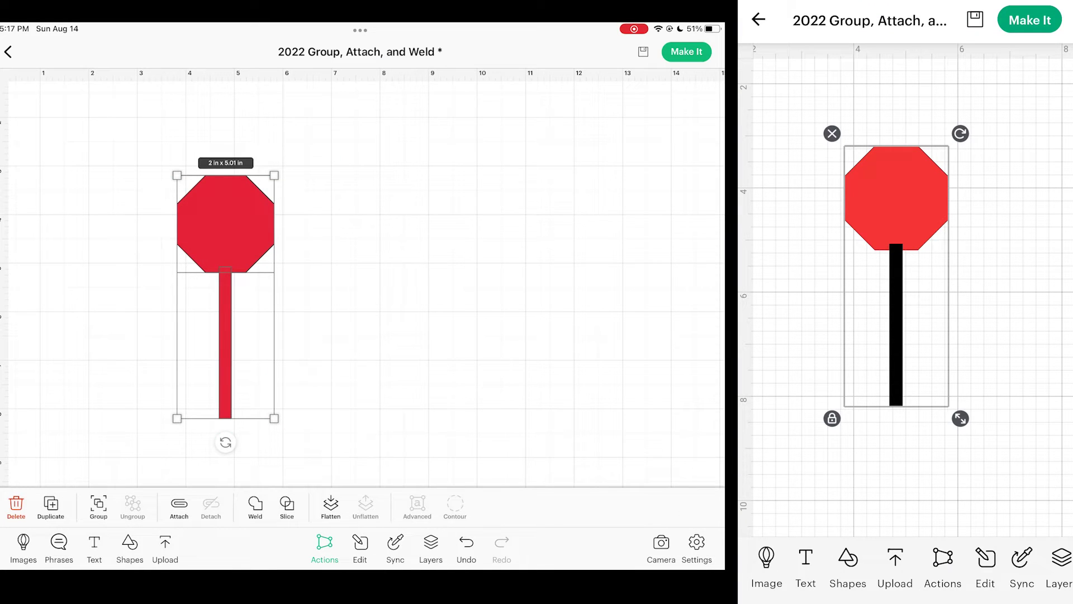
On the phone, show the Actions list with Group, UnGroup, Attach, Detach and Weld.
{"action": "left_click", "coordinate": [943, 565]}
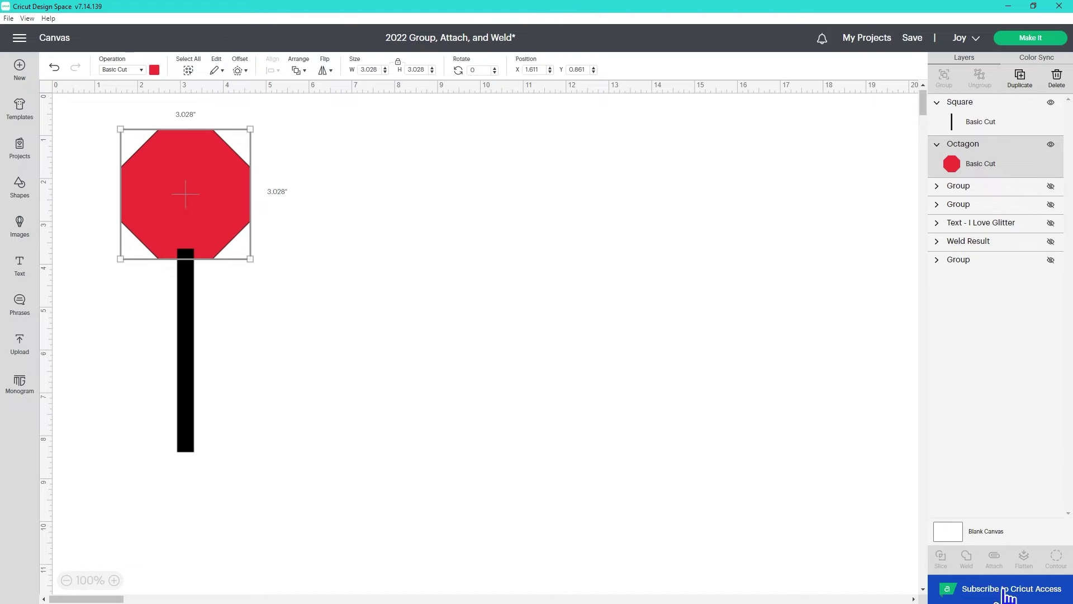
Group the octagon and stick into a single stop-sign group.
{"action": "left_click_drag", "start_coordinate": [287, 460], "coordinate": [93, 144]}
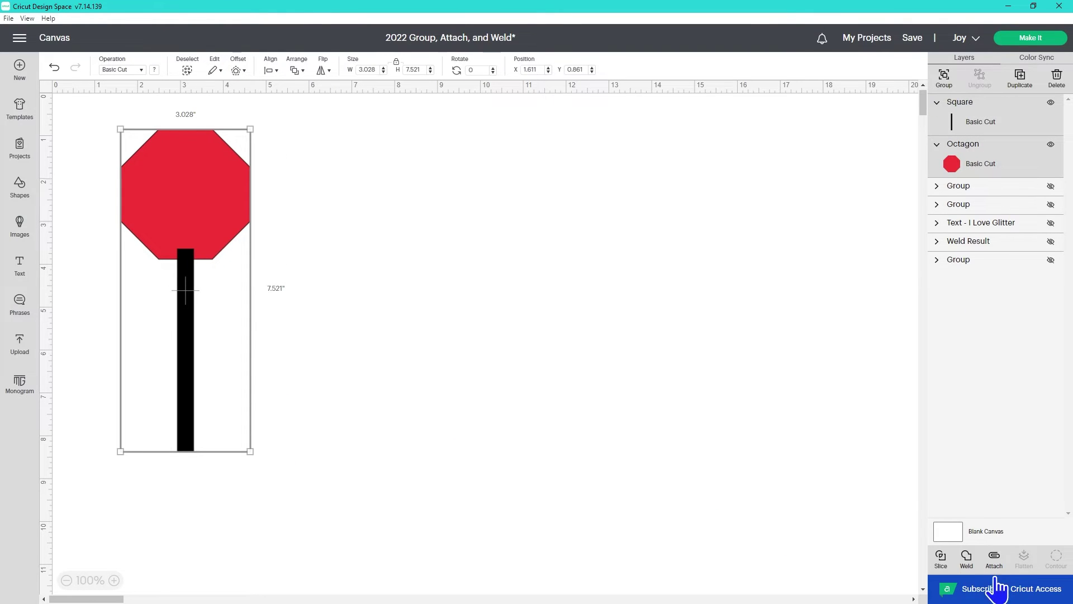
{"action": "left_click", "coordinate": [944, 79]}
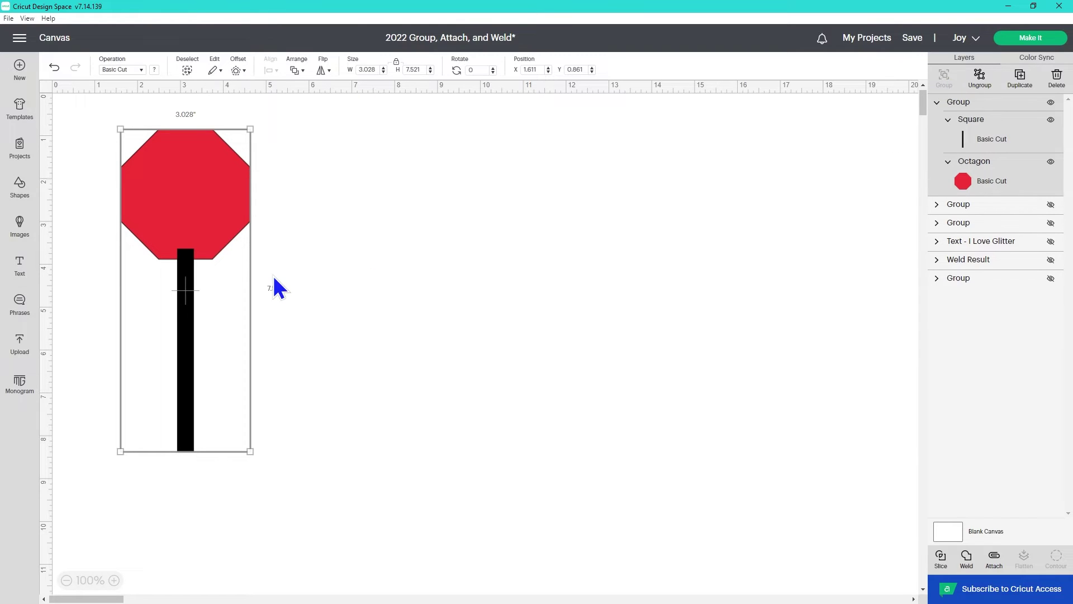
{"action": "left_click", "coordinate": [368, 183]}
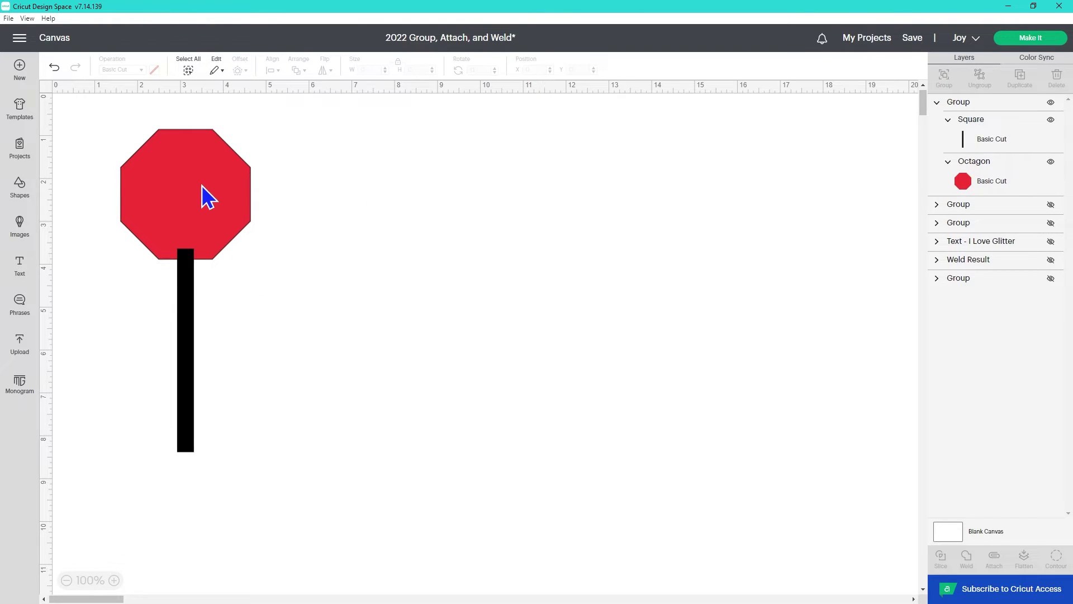
Reposition the grouped sign, enlarge it to 3.846 × 9.553 inches, and preview it on two mats.
{"action": "left_click_drag", "start_coordinate": [203, 187], "coordinate": [715, 335]}
{"action": "left_click", "coordinate": [715, 335]}
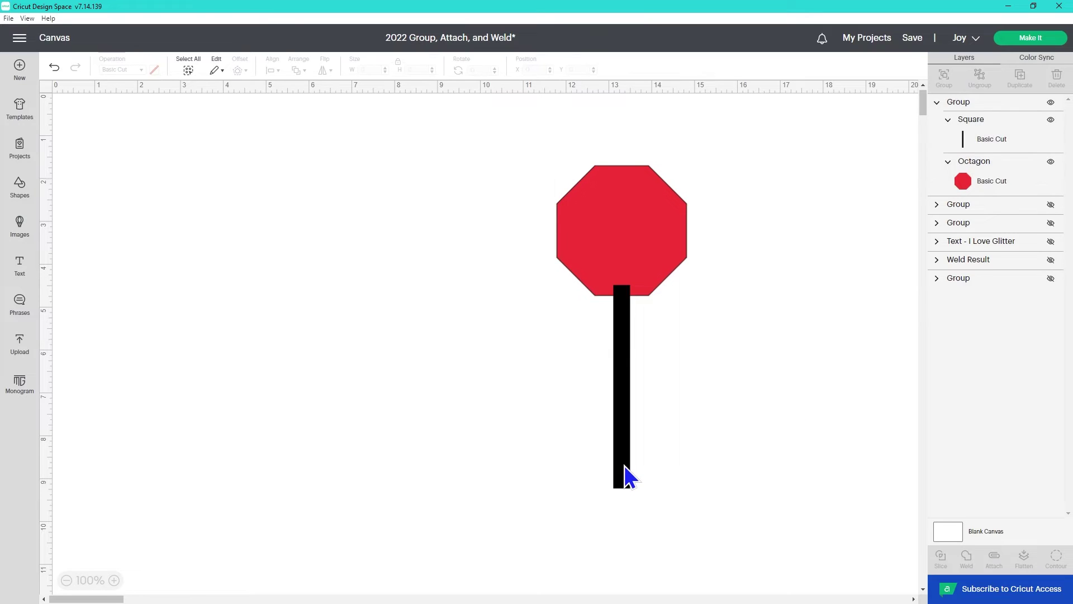
{"action": "left_click_drag", "start_coordinate": [622, 475], "coordinate": [444, 446]}
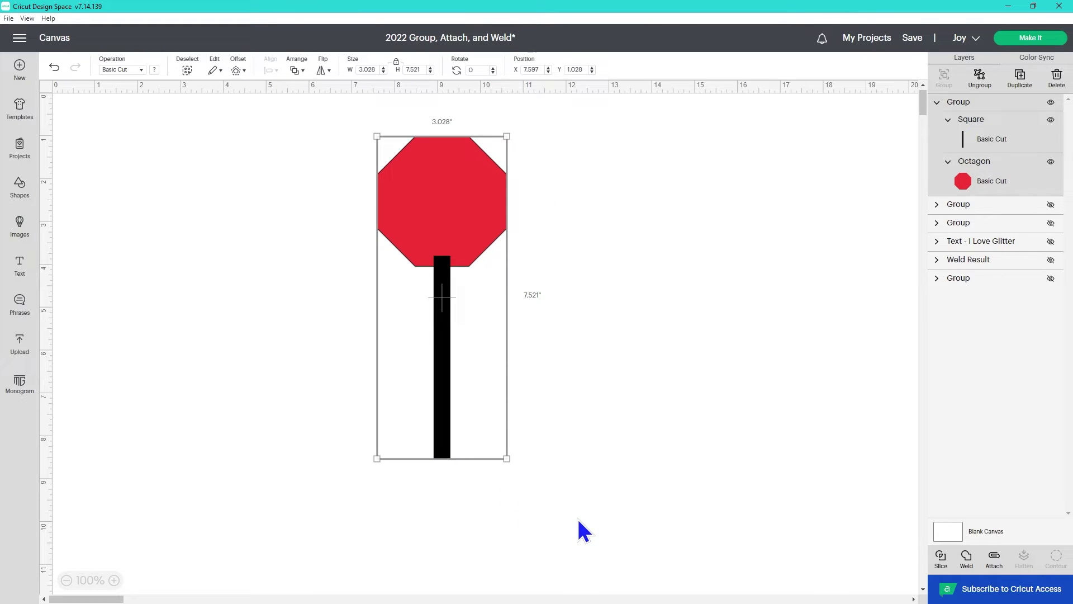
{"action": "left_click_drag", "start_coordinate": [510, 461], "coordinate": [483, 486]}
{"action": "left_click", "coordinate": [1041, 40]}
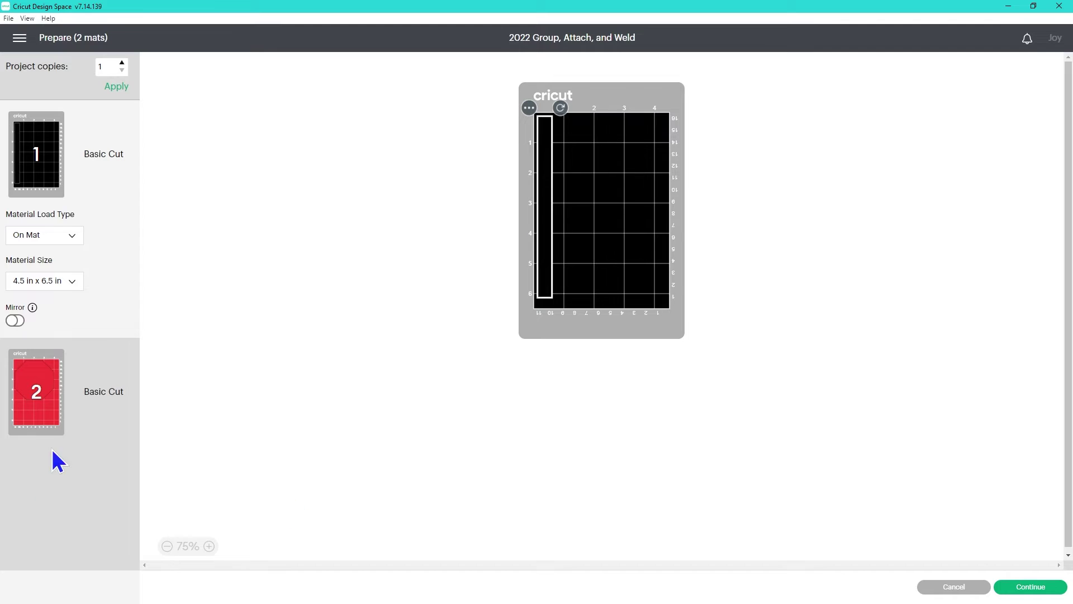
Leave the mat preview, ungroup the sign, and attach the octagon and stick so both turn red.
{"action": "left_click", "coordinate": [981, 586]}
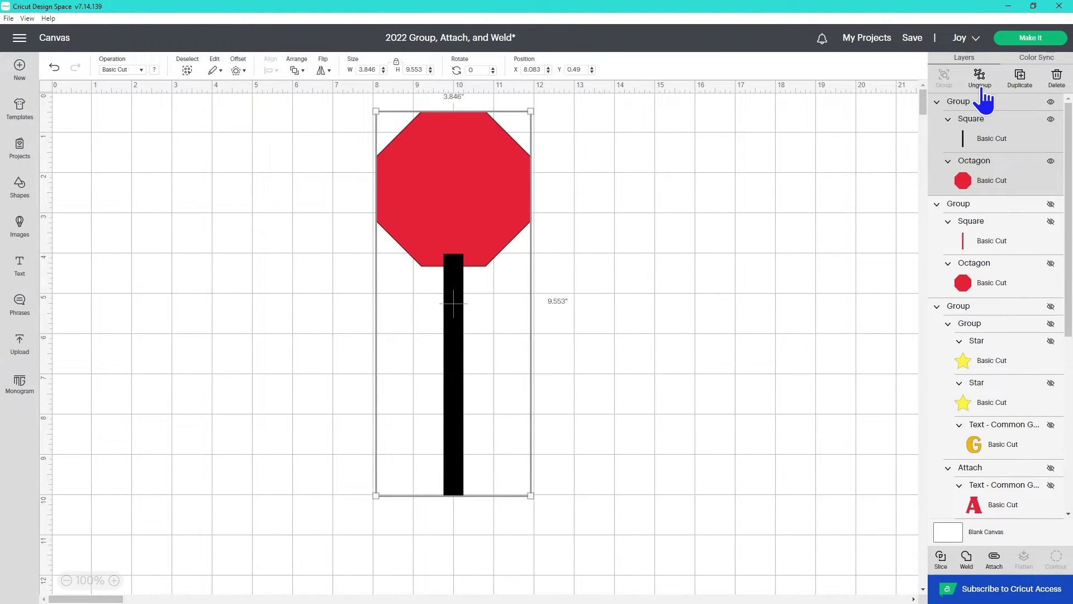
{"action": "left_click", "coordinate": [981, 85]}
{"action": "left_click_drag", "start_coordinate": [296, 102], "coordinate": [630, 498]}
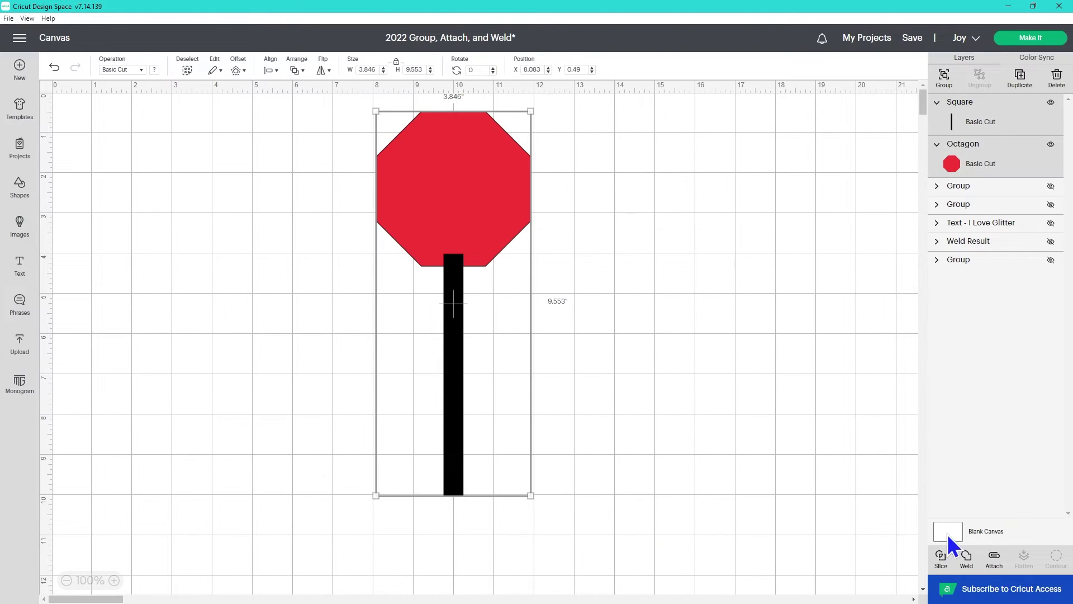
{"action": "left_click", "coordinate": [994, 558]}
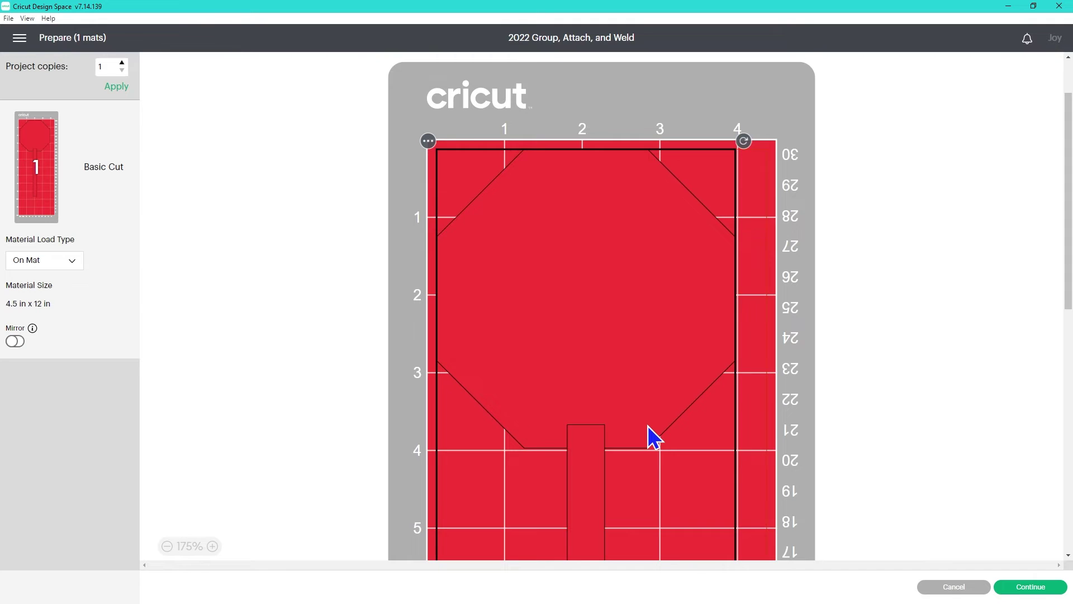
Add a square and a star from Shapes, shrinking the star to fit inside the square.
{"action": "scroll", "coordinate": [643, 413], "scroll_direction": "down", "scroll_amount": 2}
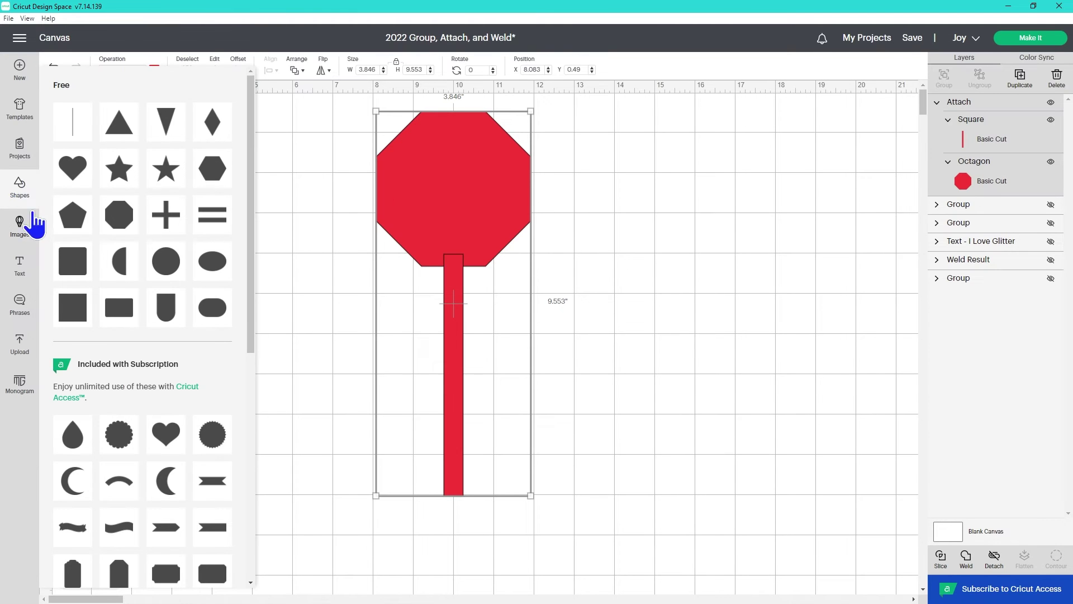
{"action": "left_click", "coordinate": [40, 257]}
{"action": "left_click", "coordinate": [20, 188]}
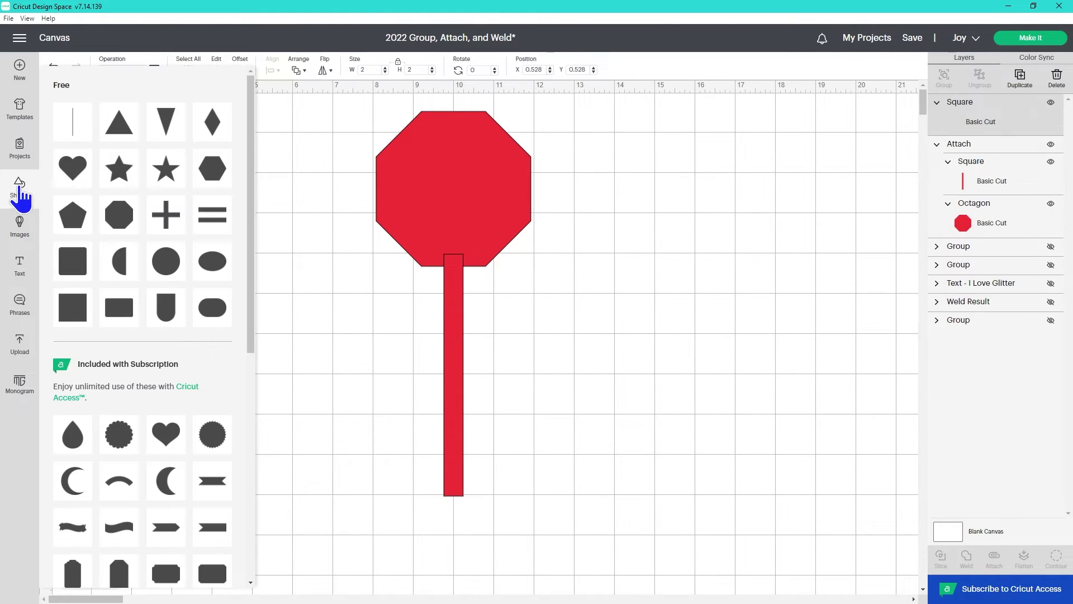
{"action": "left_click", "coordinate": [115, 173]}
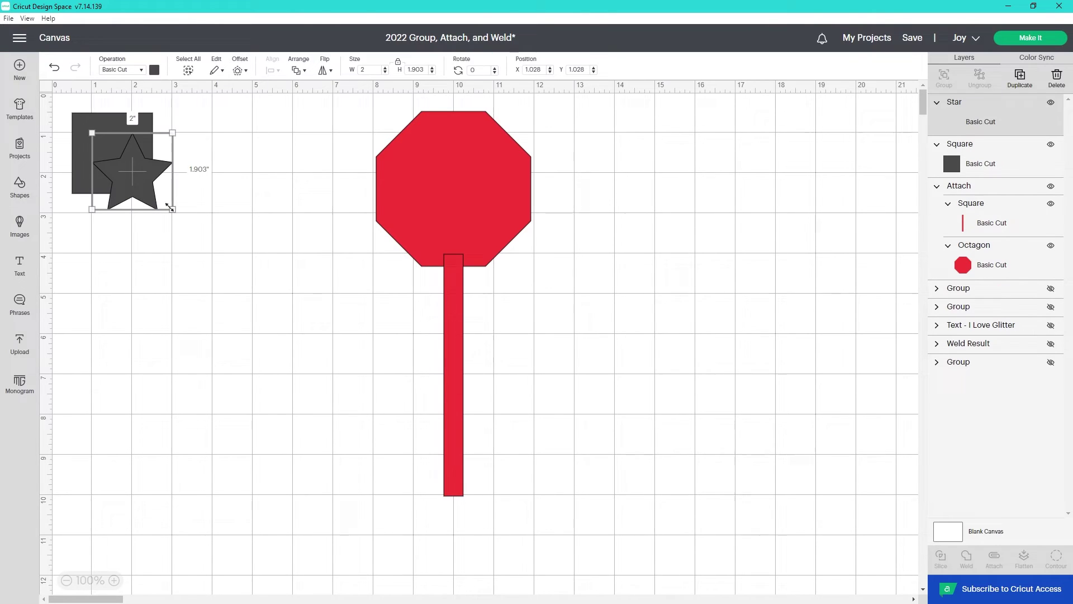
{"action": "left_click_drag", "start_coordinate": [171, 210], "coordinate": [155, 192]}
Centre the star on the square and attach the two shapes.
{"action": "left_click_drag", "start_coordinate": [221, 260], "coordinate": [62, 90]}
{"action": "left_click", "coordinate": [272, 71]}
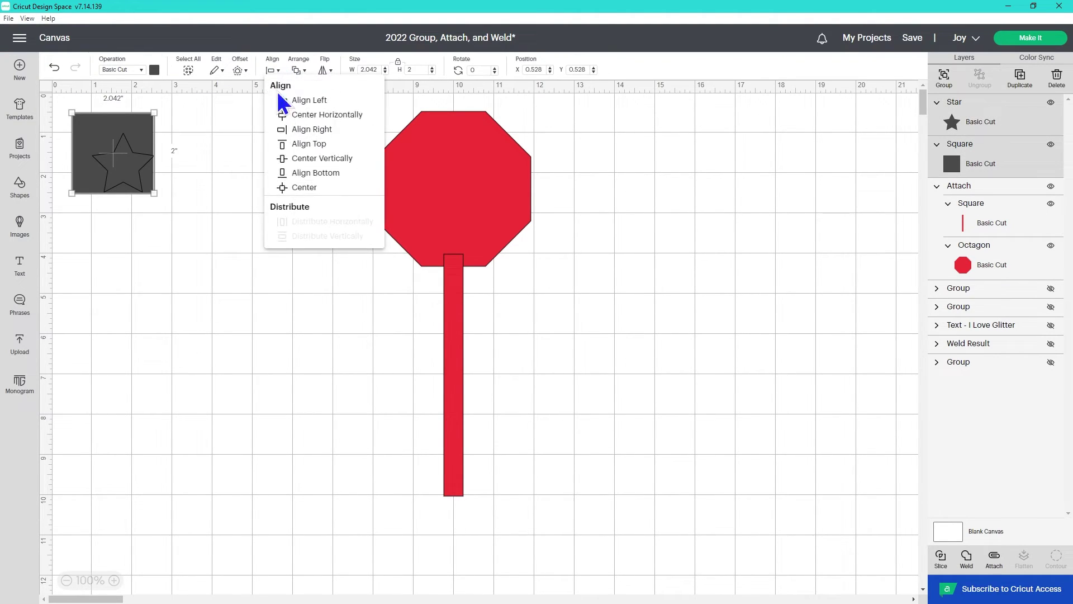
{"action": "left_click", "coordinate": [310, 195]}
{"action": "left_click", "coordinate": [997, 569]}
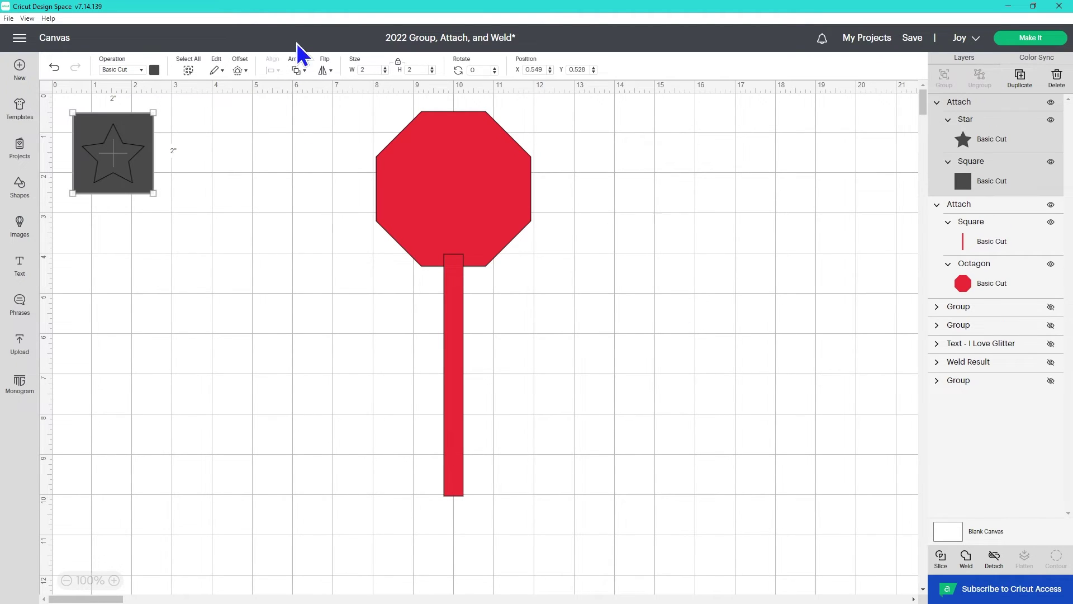
Set the star-square test cut's width to 0.75 inches and move it right and down.
{"action": "left_click", "coordinate": [369, 69]}
{"action": "type", "text": ".75"}
{"action": "key", "text": "Return"}
{"action": "scroll", "coordinate": [155, 203], "scroll_direction": "up", "scroll_amount": 5}
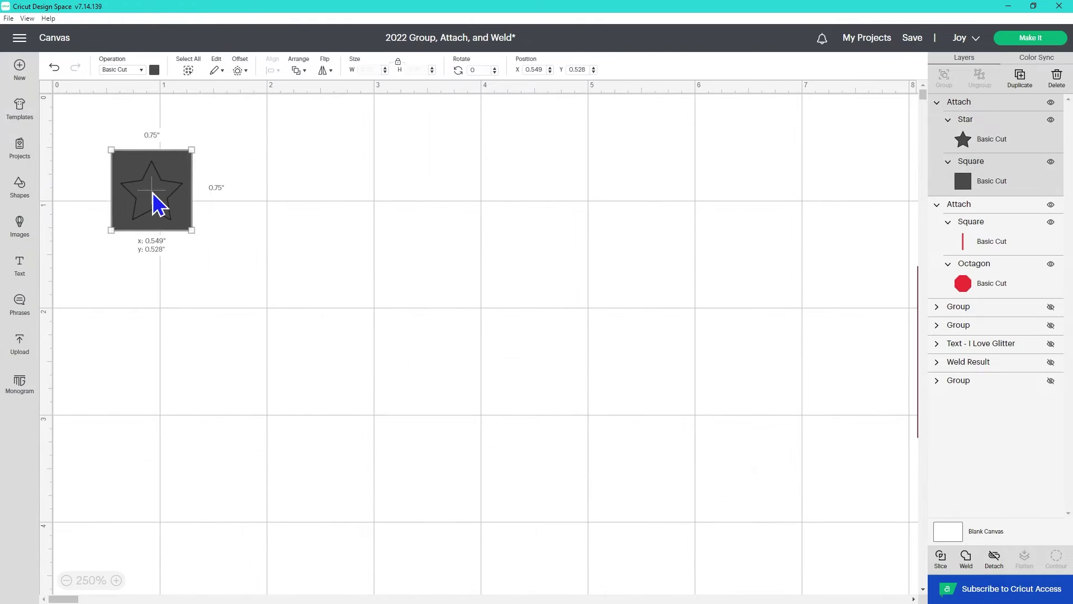
{"action": "left_click_drag", "start_coordinate": [155, 204], "coordinate": [318, 261]}
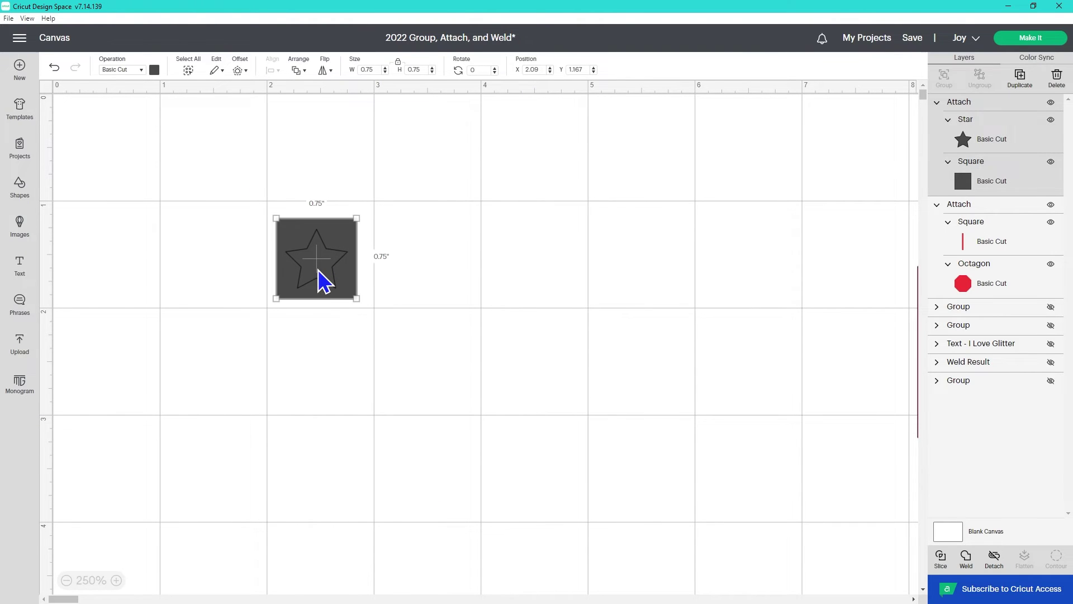
{"action": "left_click", "coordinate": [391, 472]}
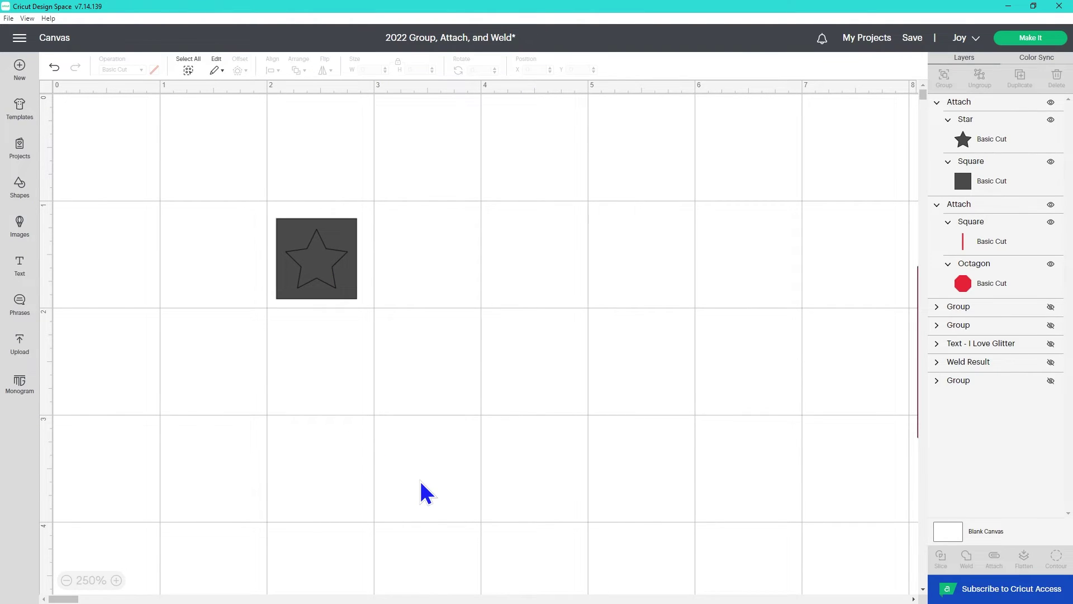
Detach the stick from the octagon and select the stick rectangle.
{"action": "left_click", "coordinate": [305, 257]}
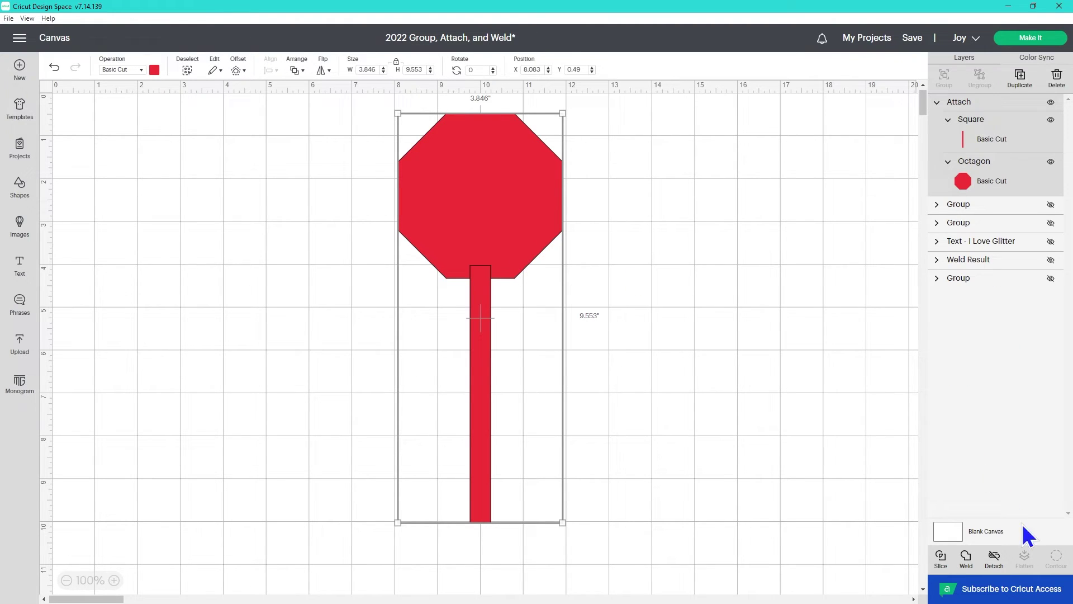
{"action": "left_click", "coordinate": [993, 562]}
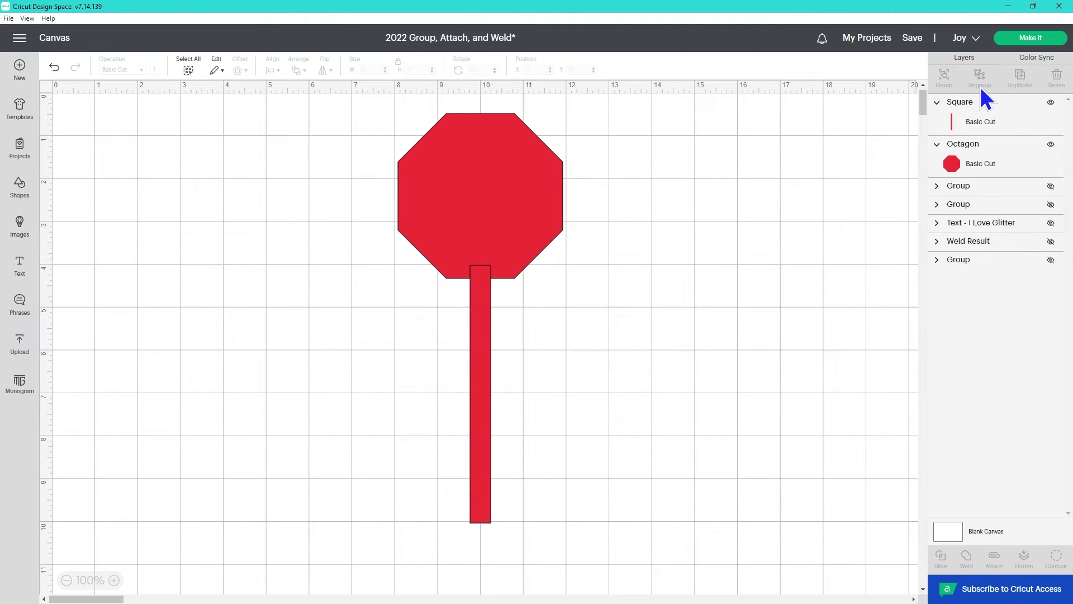
{"action": "left_click", "coordinate": [1006, 113]}
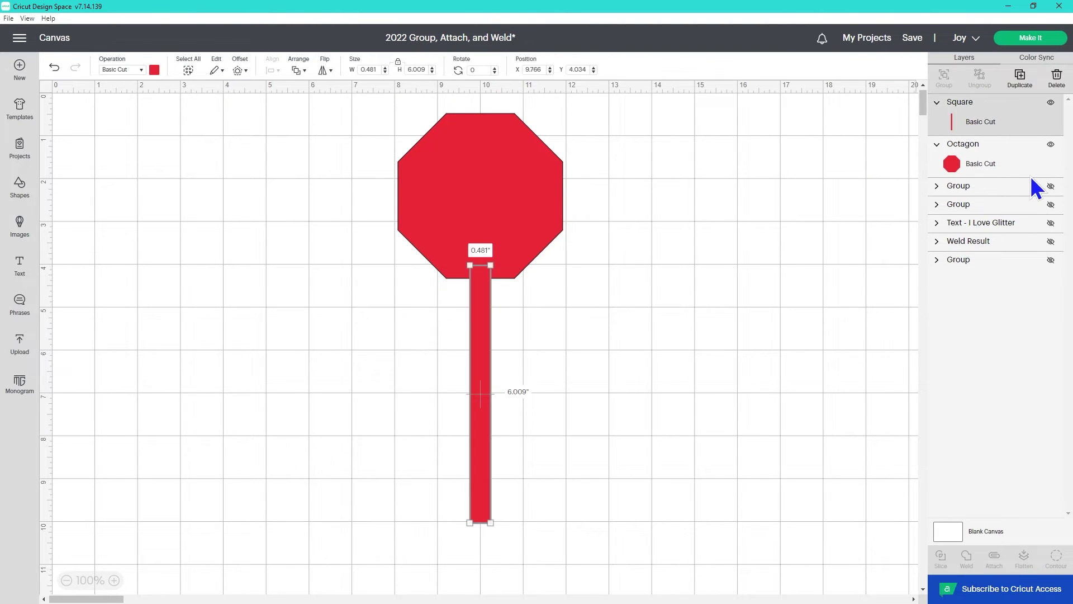
{"action": "left_click", "coordinate": [1024, 160]}
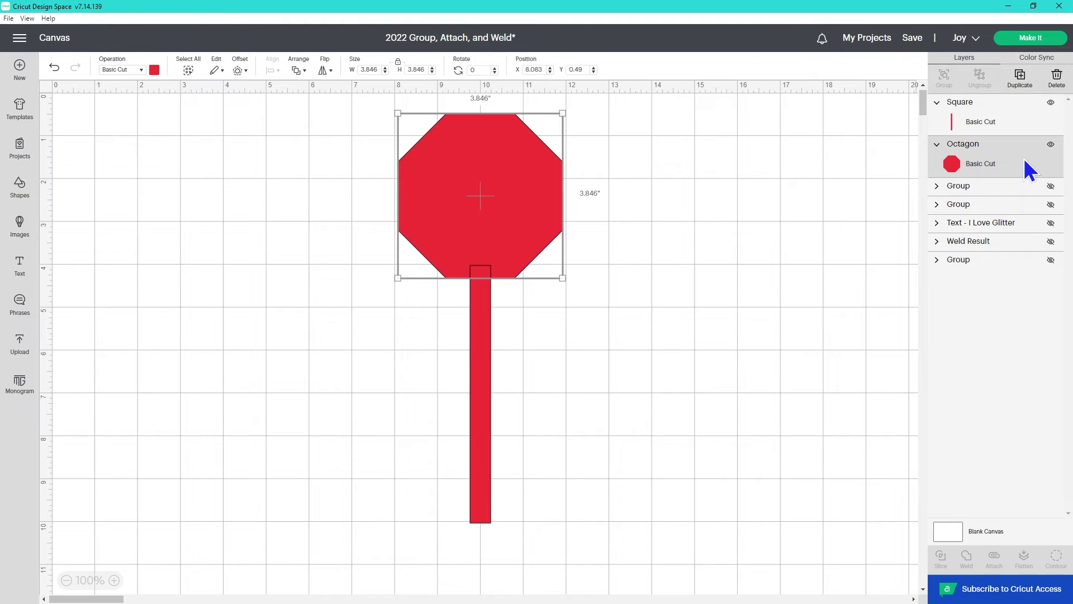
{"action": "left_click", "coordinate": [999, 117]}
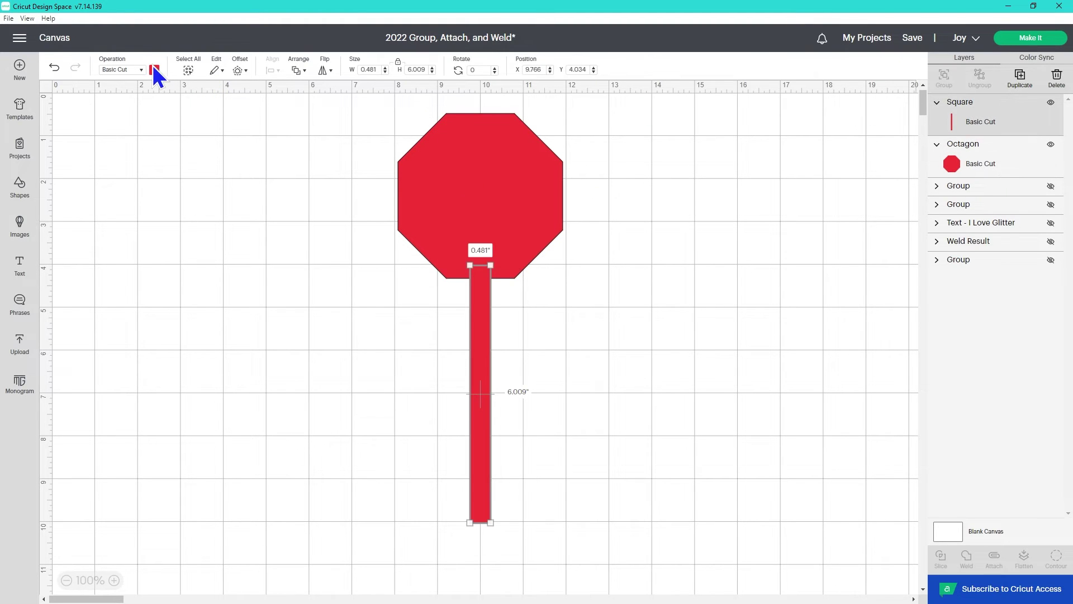
Colour the stick black, then weld it and the octagon into one red Weld Result shape.
{"action": "left_click", "coordinate": [337, 309]}
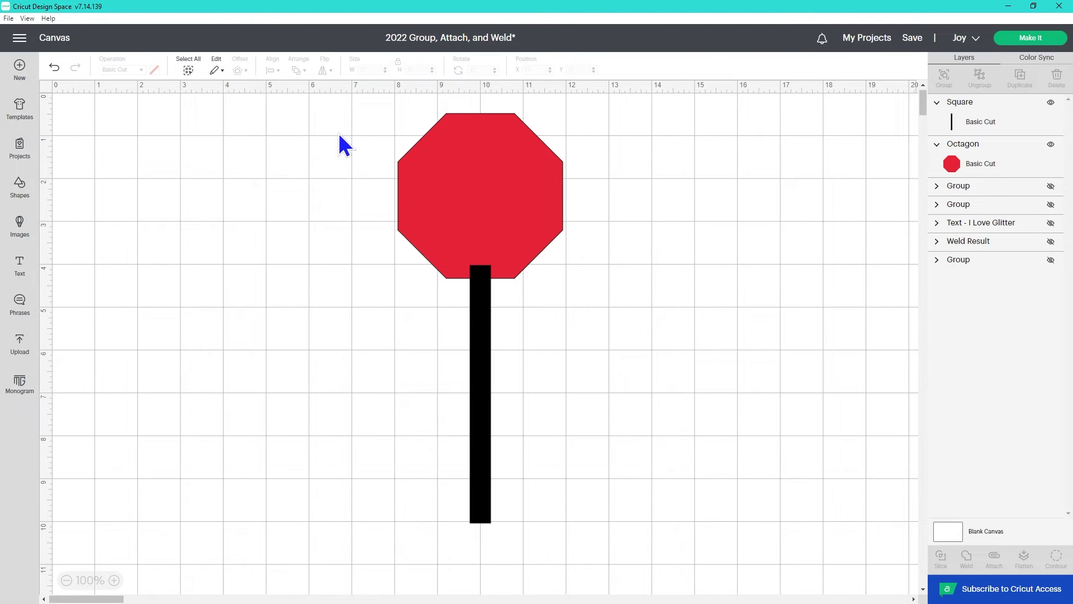
{"action": "left_click_drag", "start_coordinate": [343, 122], "coordinate": [678, 479]}
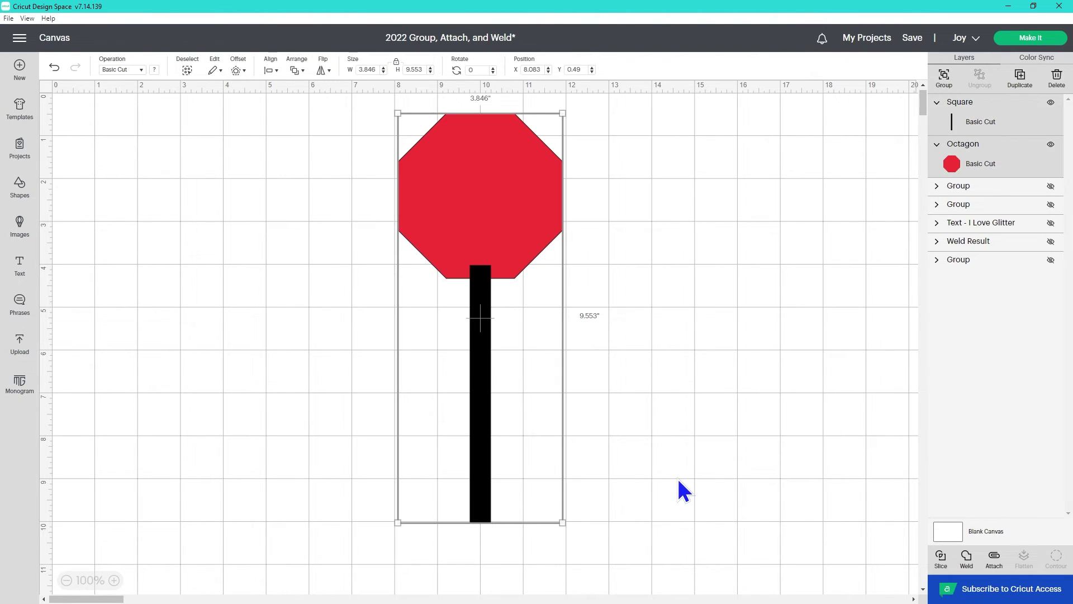
{"action": "left_click", "coordinate": [966, 564]}
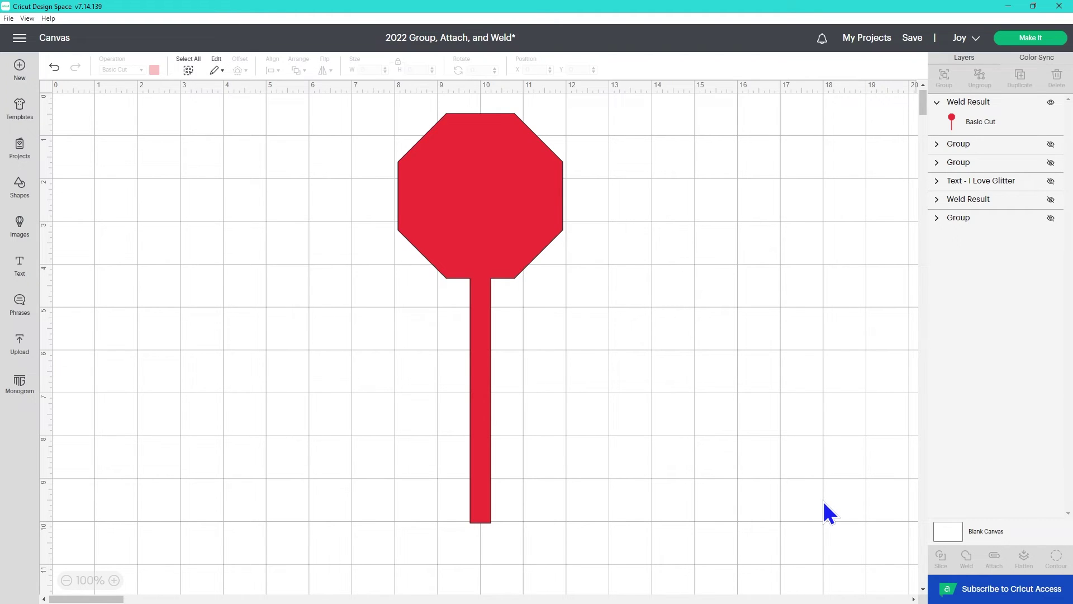
Select the Weld Result stop-sign layer in the Layers panel.
{"action": "left_click", "coordinate": [1013, 107]}
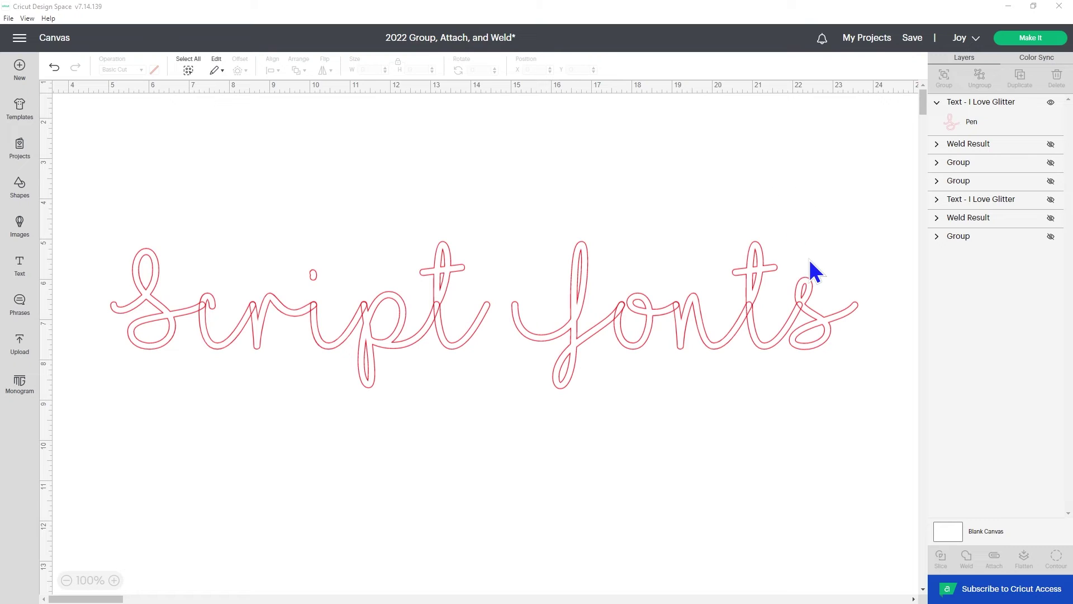
{"action": "left_click", "coordinate": [1042, 45]}
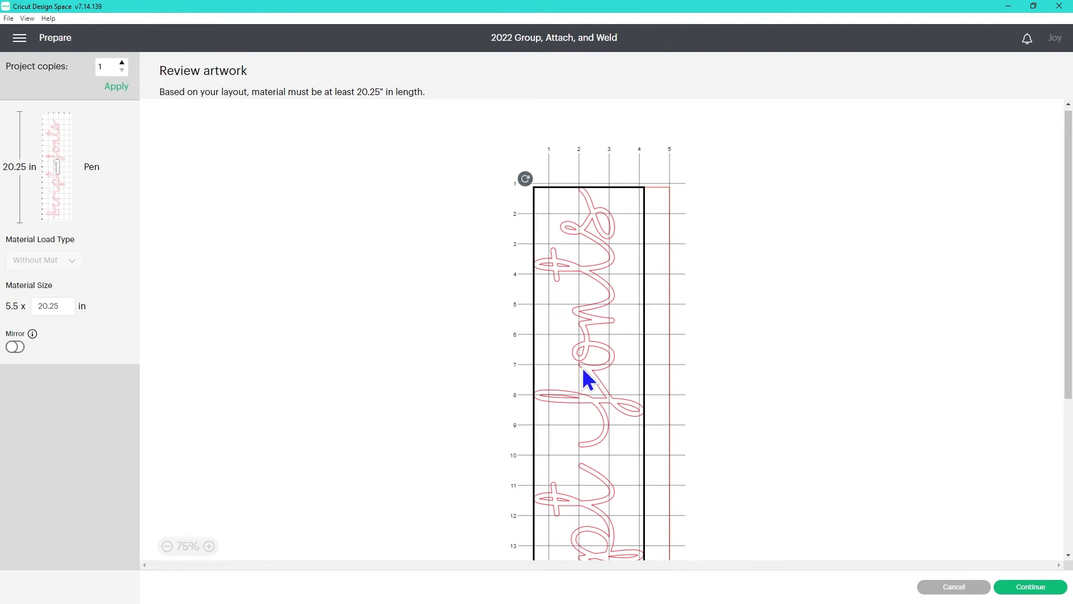
{"action": "left_click", "coordinate": [214, 546]}
{"action": "left_click", "coordinate": [214, 546]}
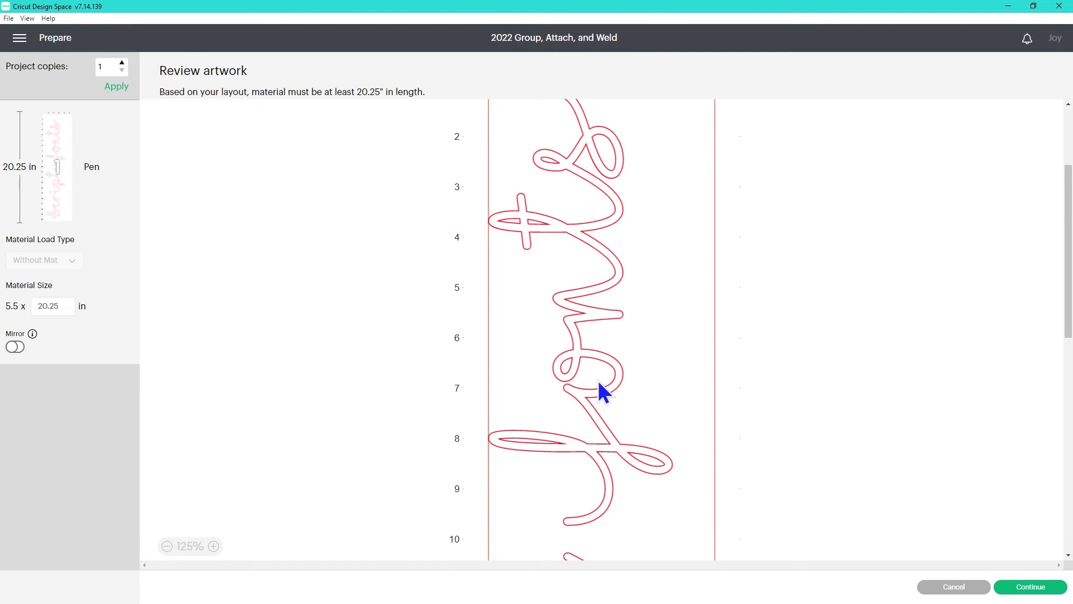
{"action": "left_click", "coordinate": [956, 587]}
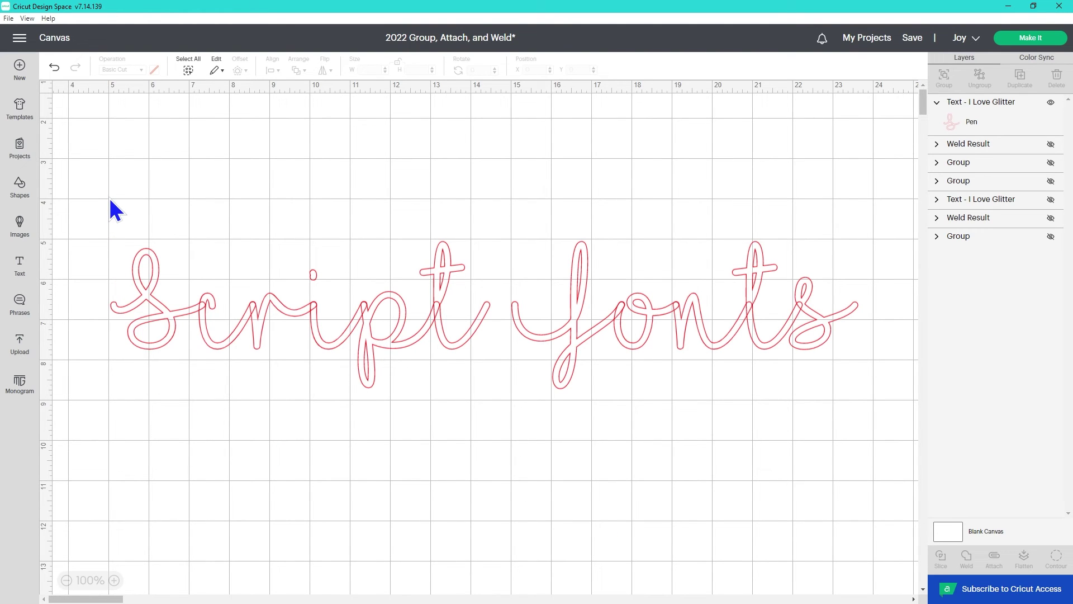
Split the "script fonts" text into individual letters with Advanced > Ungroup to Letters.
{"action": "left_click", "coordinate": [214, 316]}
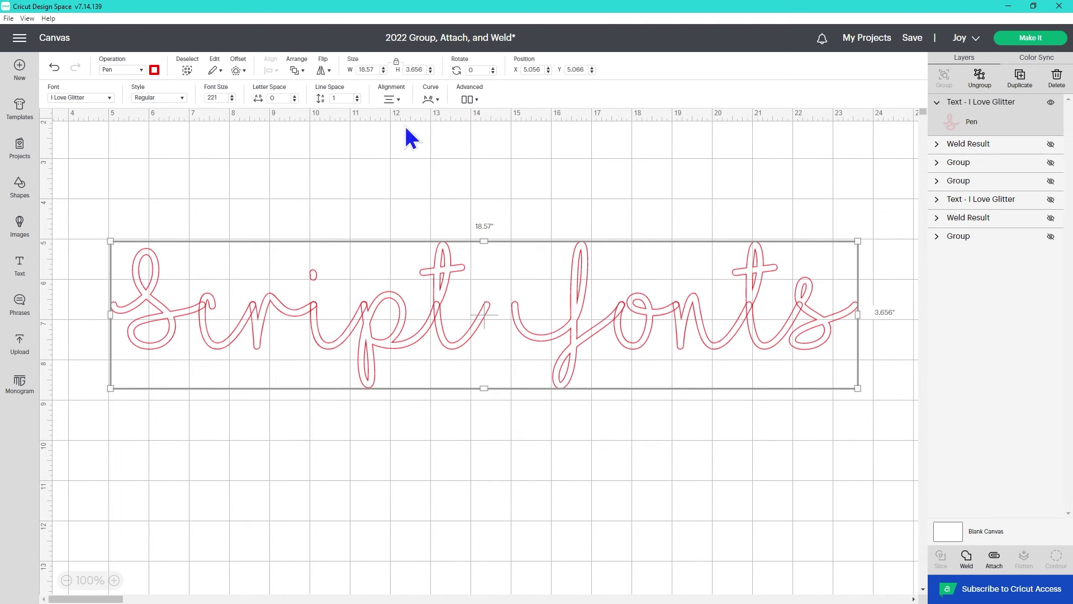
{"action": "left_click", "coordinate": [471, 101]}
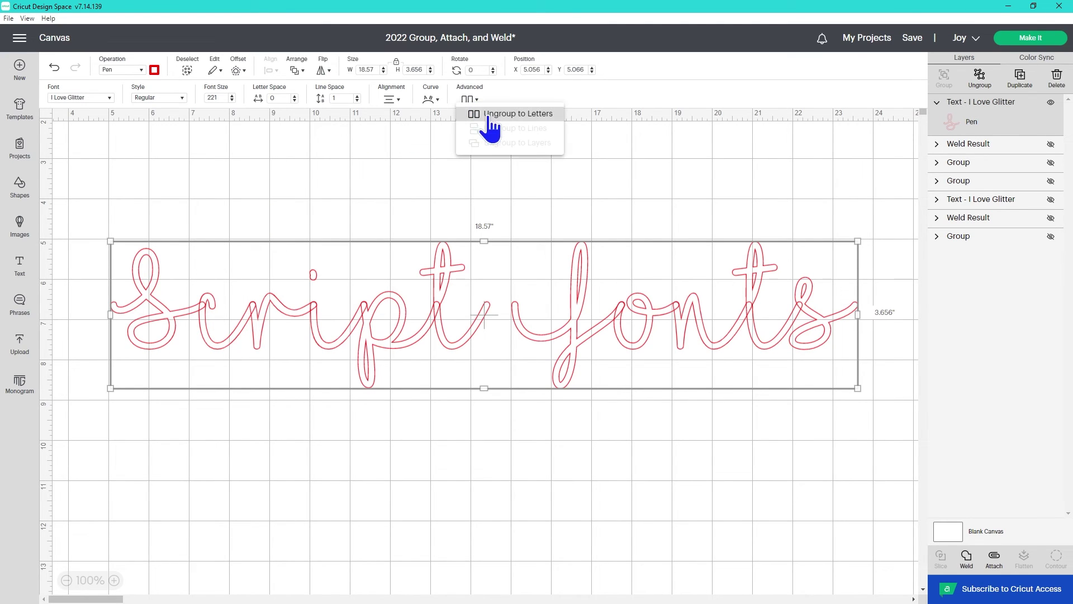
{"action": "left_click", "coordinate": [533, 115]}
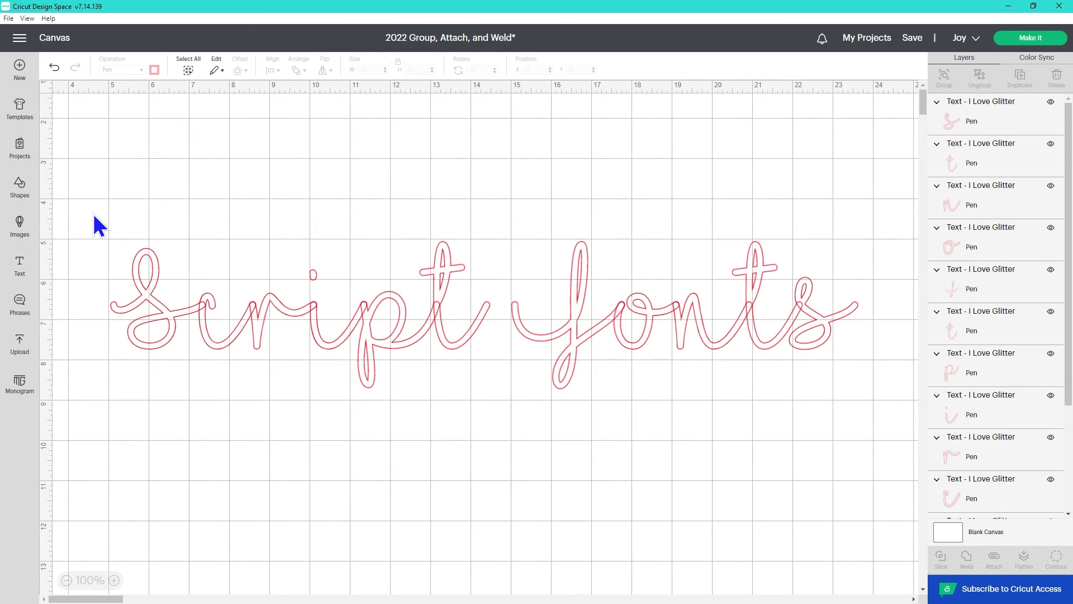
Duplicate the letters as a hidden group and preview the loose letters across three mats.
{"action": "left_click_drag", "start_coordinate": [92, 213], "coordinate": [873, 464]}
{"action": "left_click", "coordinate": [944, 77]}
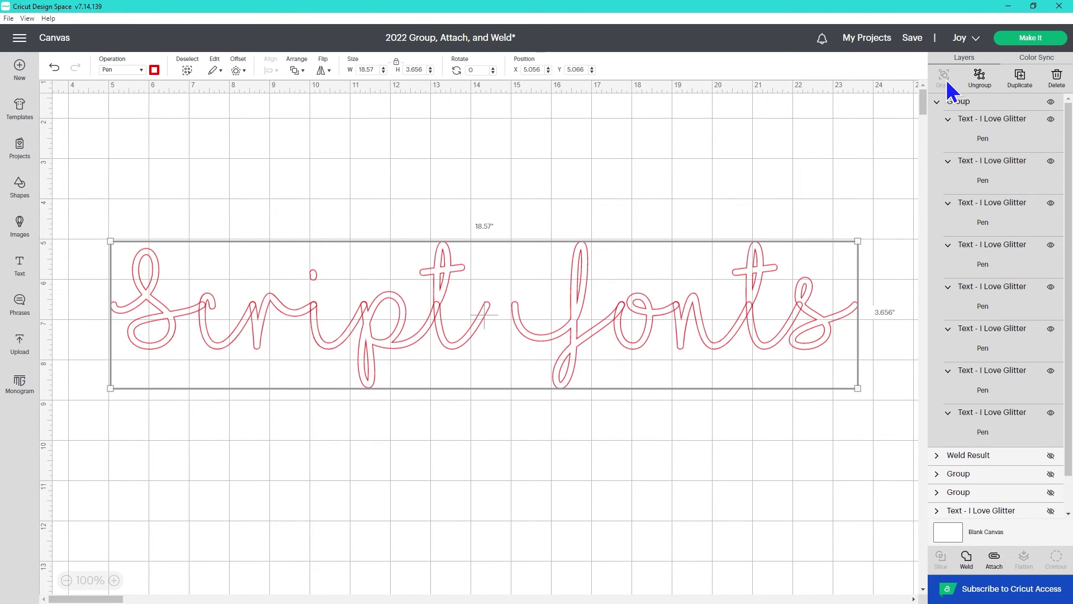
{"action": "key", "text": "ctrl+z"}
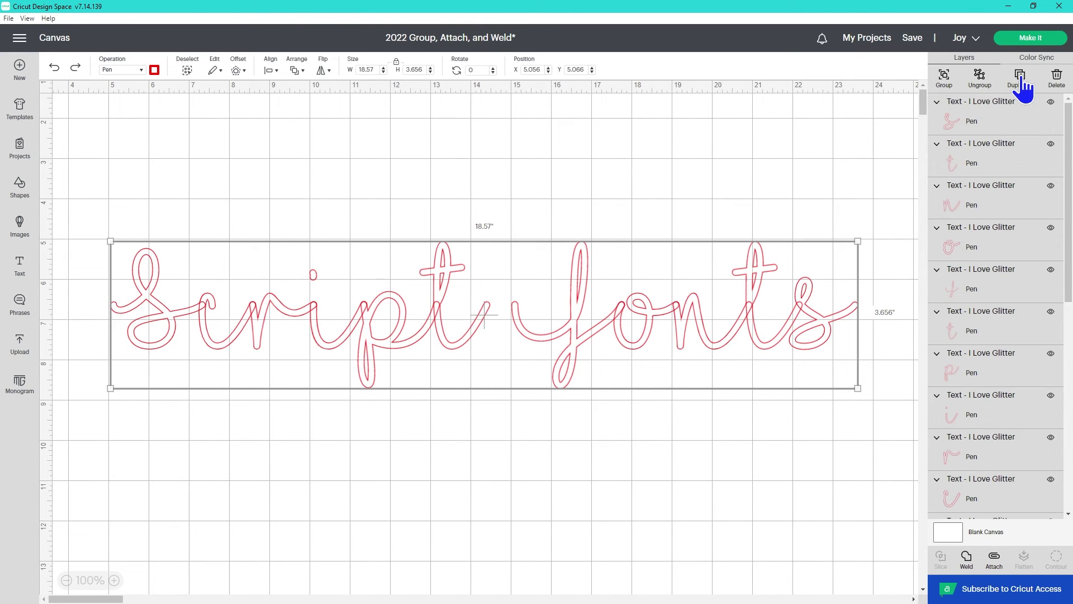
{"action": "left_click", "coordinate": [1022, 82]}
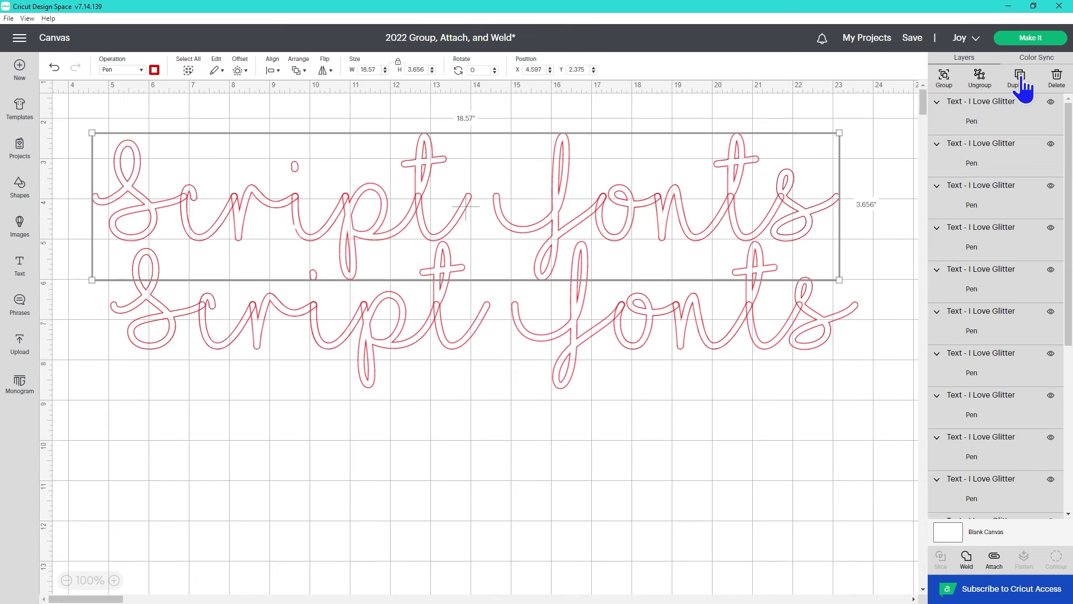
{"action": "left_click", "coordinate": [949, 78]}
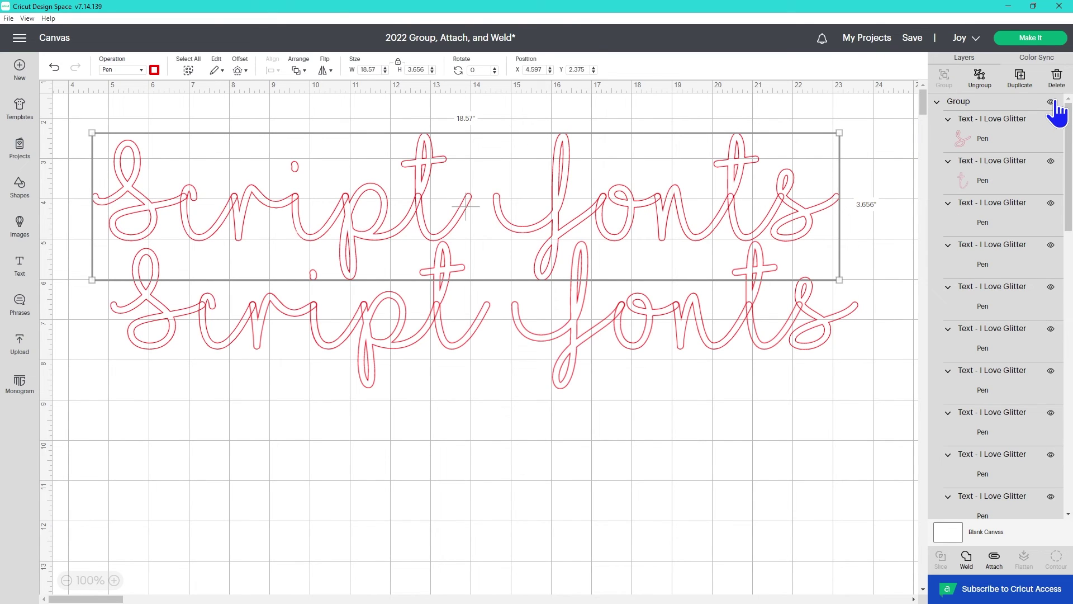
{"action": "left_click", "coordinate": [1050, 102]}
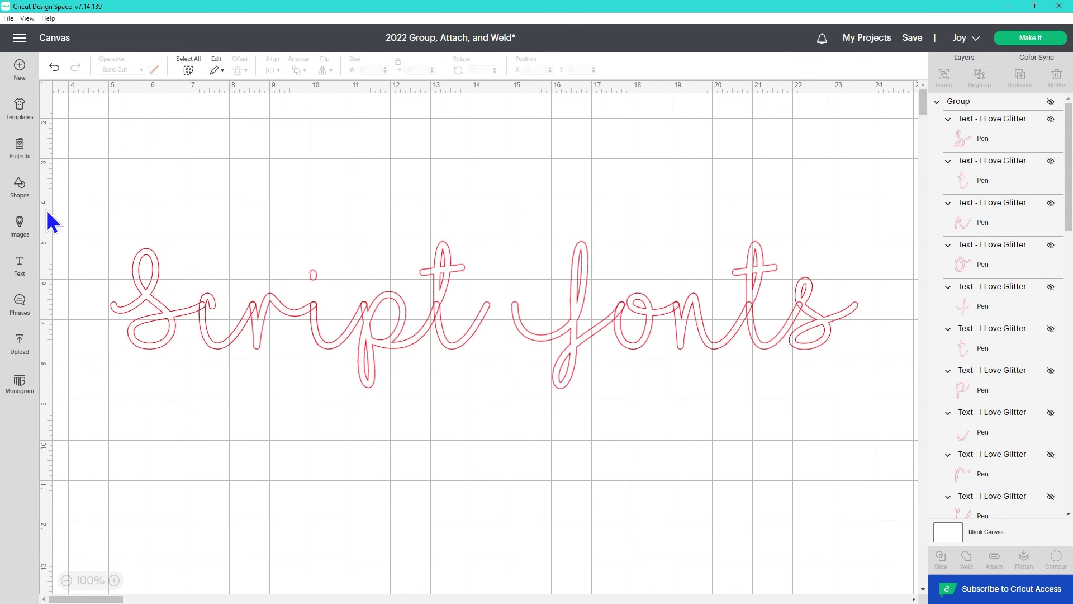
{"action": "left_click", "coordinate": [1029, 38]}
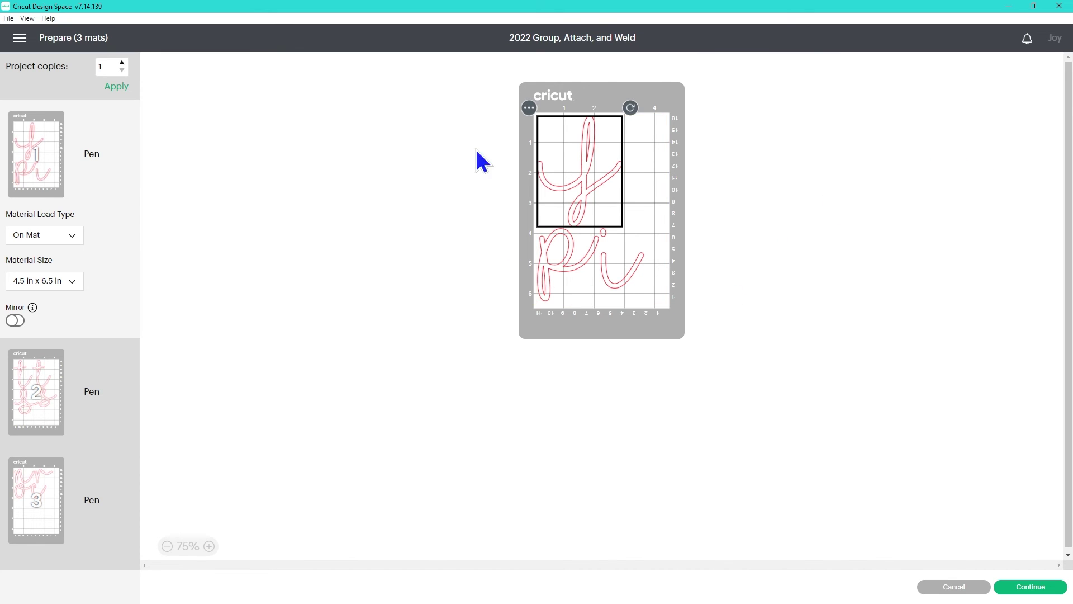
Cancel the three-mat Prepare screen, returning to the canvas with the script letters.
{"action": "left_click", "coordinate": [953, 587]}
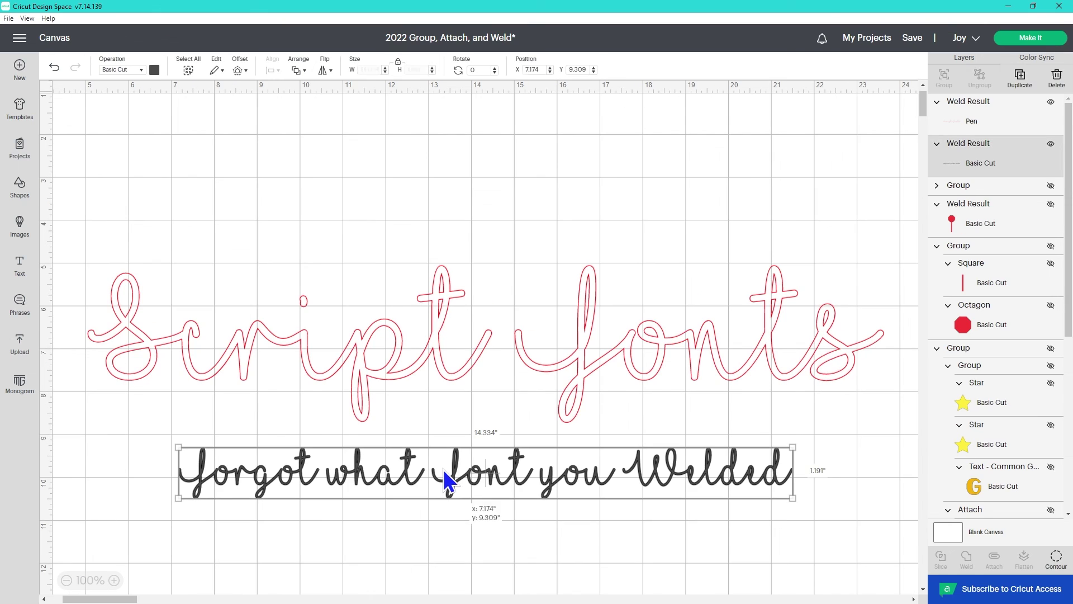
Select the welded 'Forgot what font you Welded' text and open its Weld Result layer's options.
{"action": "left_click", "coordinate": [444, 469]}
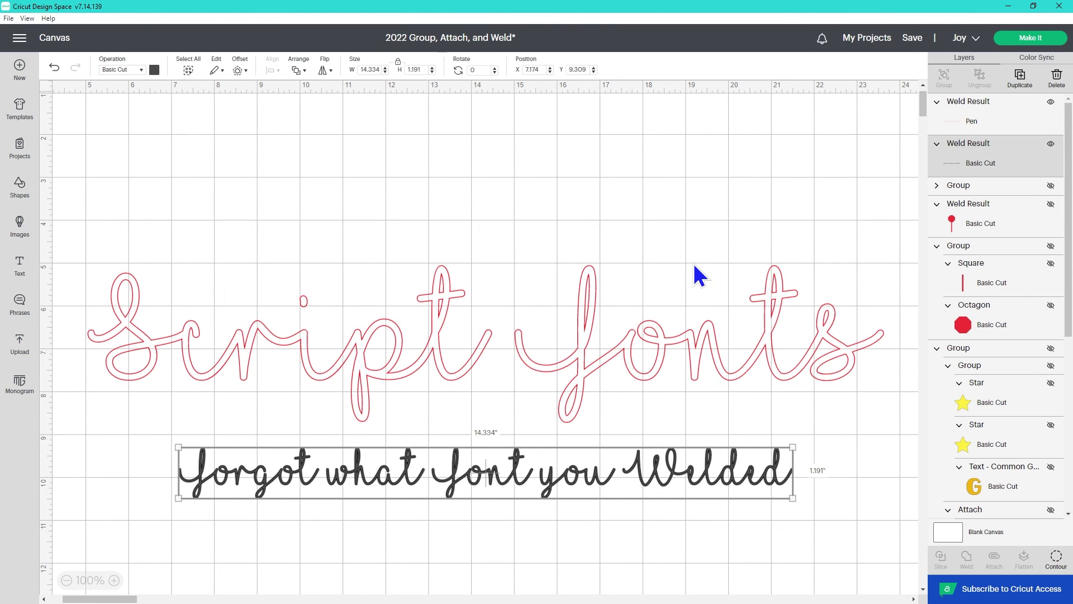
{"action": "right_click", "coordinate": [973, 143]}
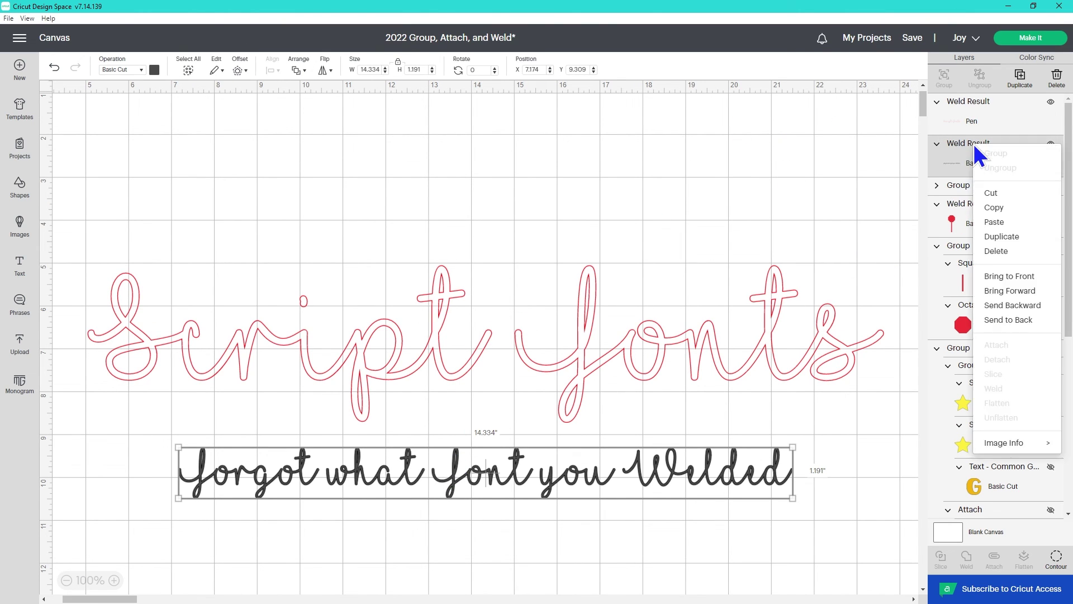